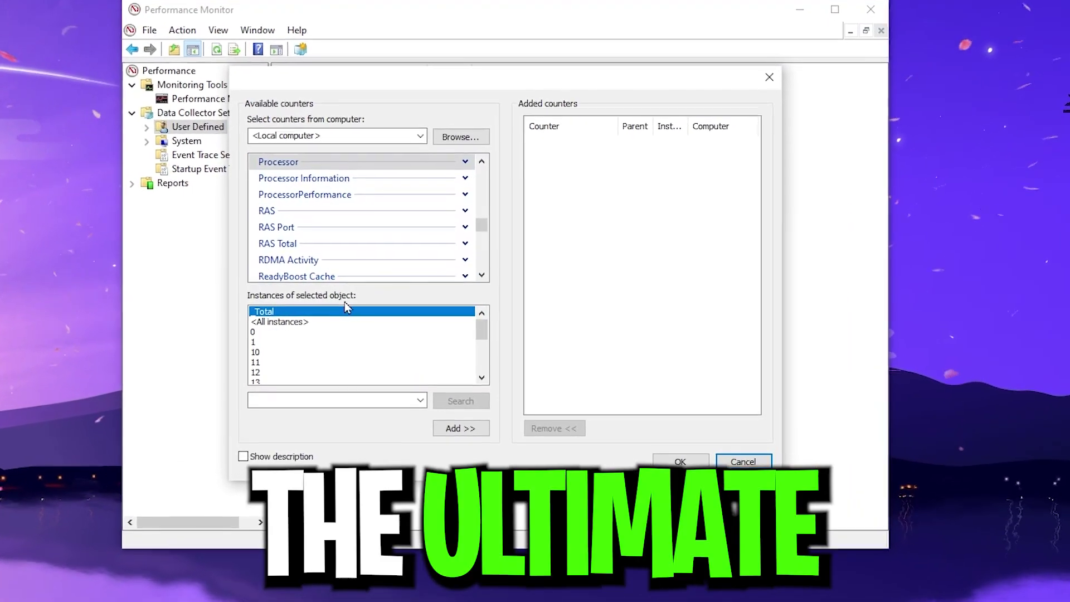
scroll(326, 342, "down", 2)
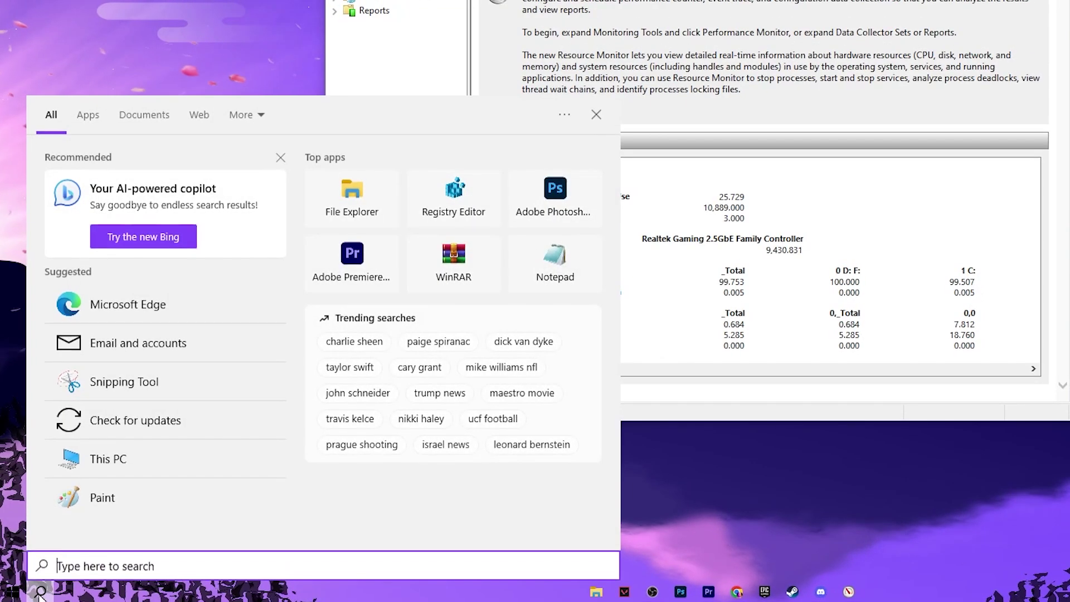
type("per")
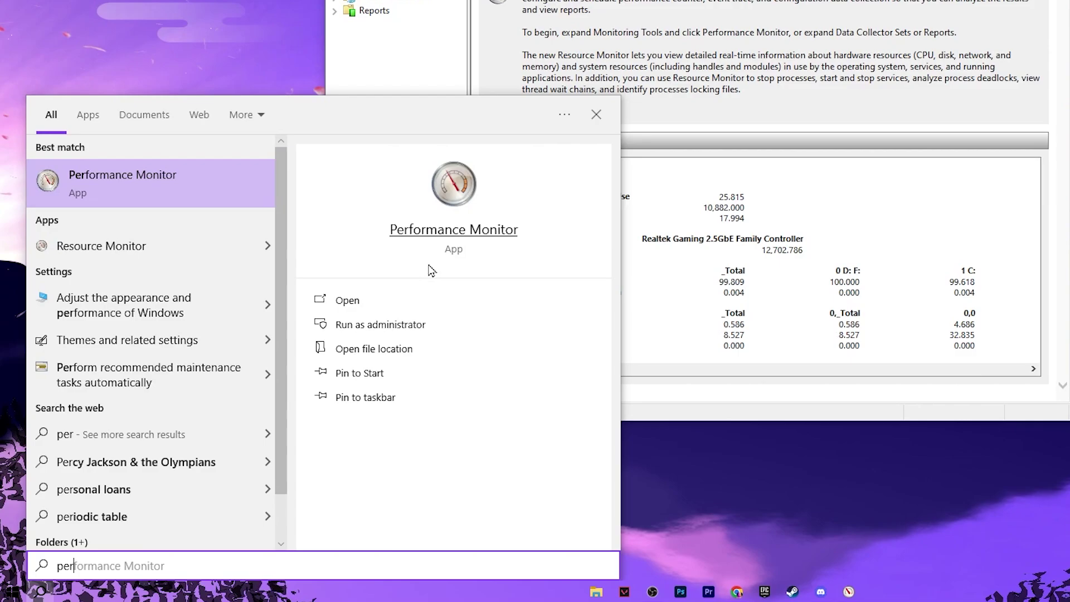
Open Performance Monitor, expand Data Collector Sets and bring up the User Defined menu
key("Return")
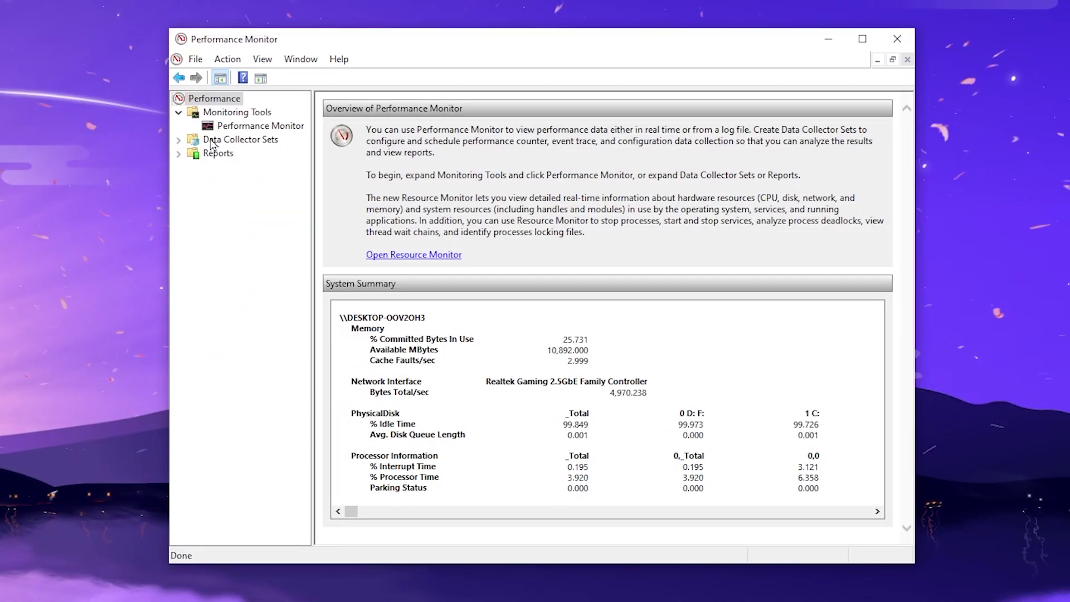
left_click(181, 141)
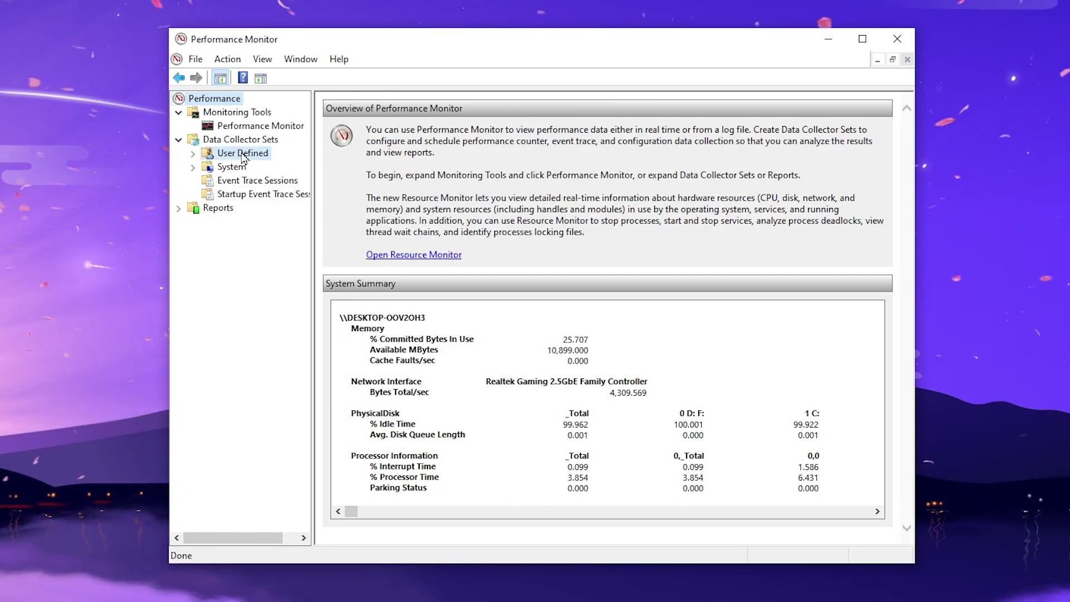
right_click(242, 152)
mouse_move(318, 161)
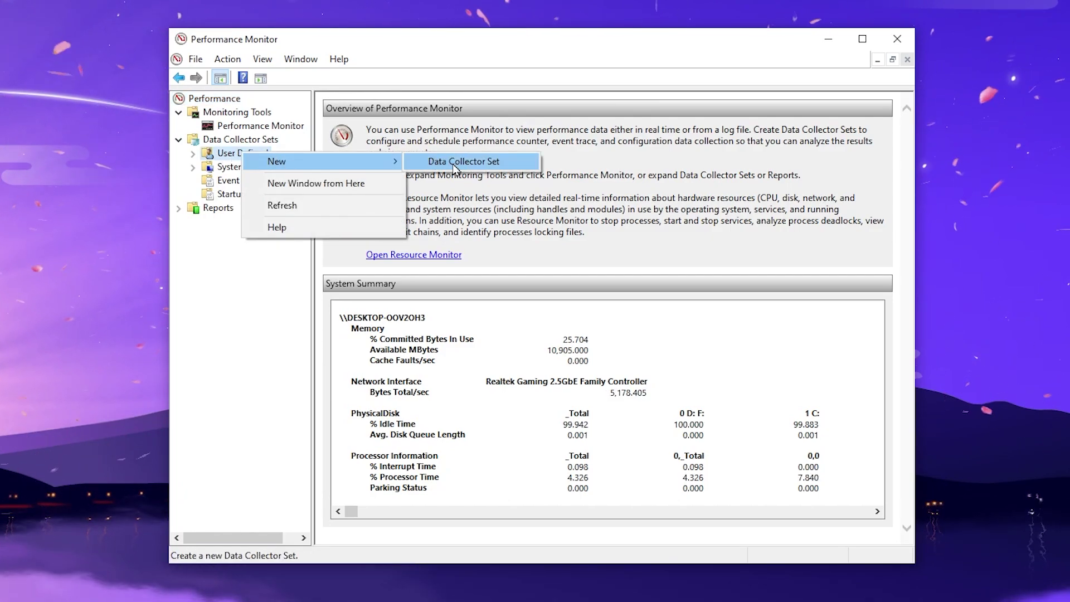
Name the new set FPS BOOST, choose manual creation and include Performance counter data
left_click(490, 163)
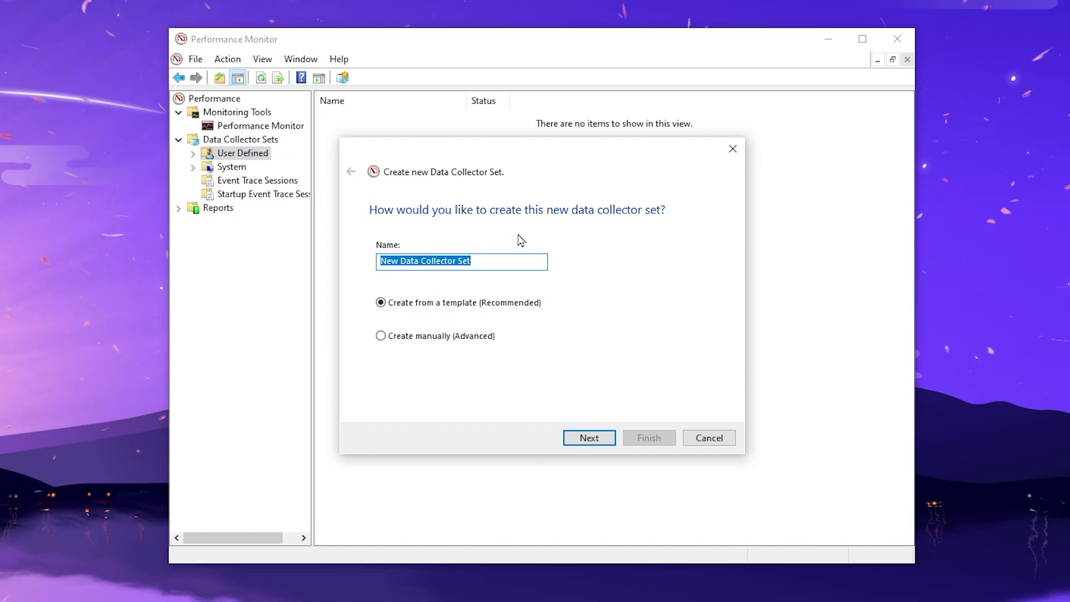
key("BackSpace")
type("FPS")
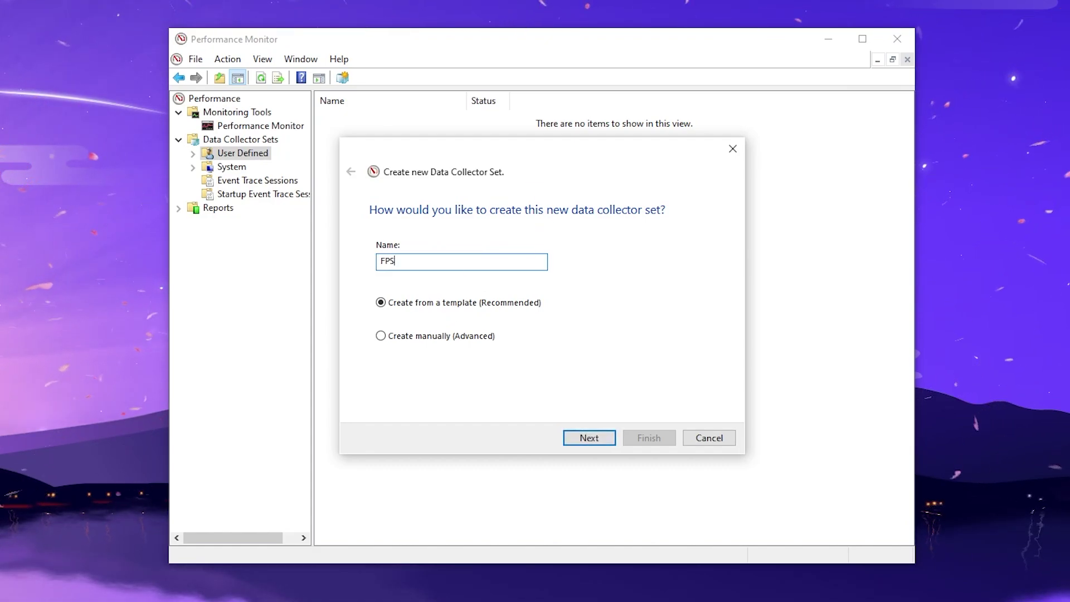
type(" BOOST")
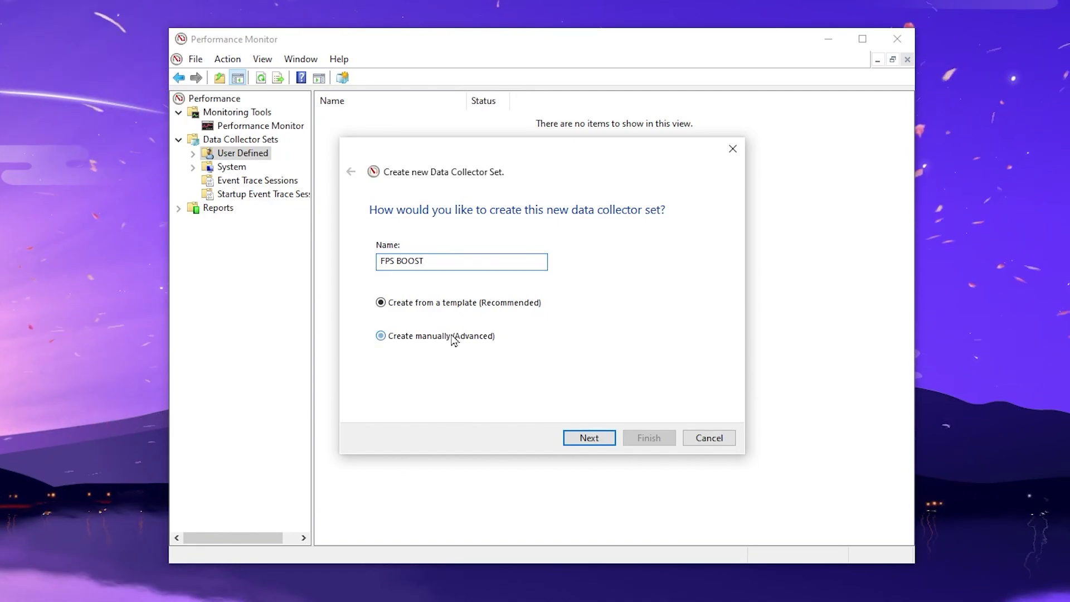
left_click(453, 339)
left_click(587, 439)
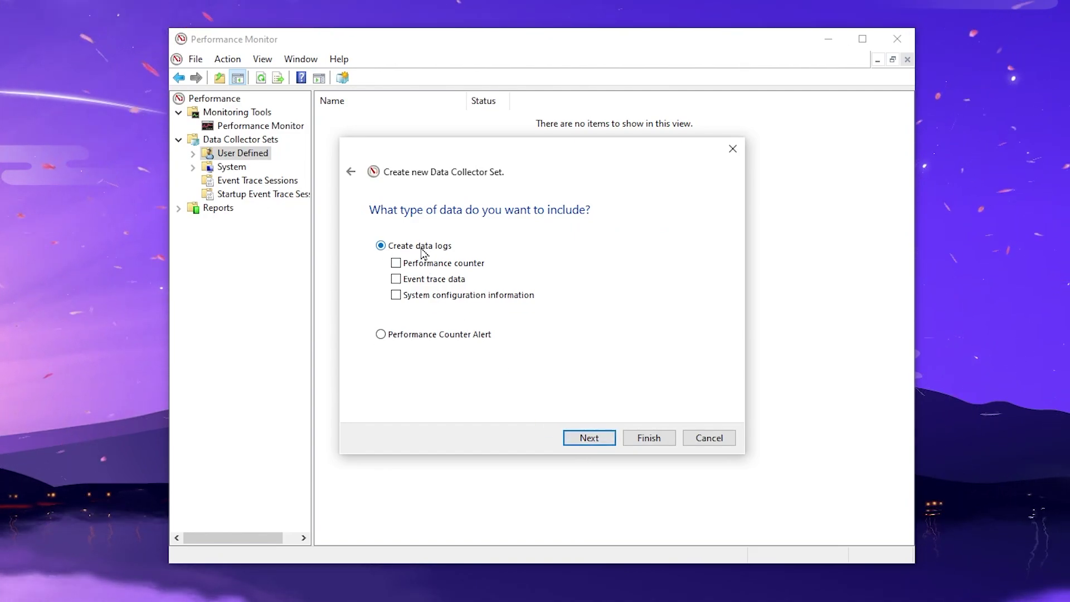
left_click(401, 264)
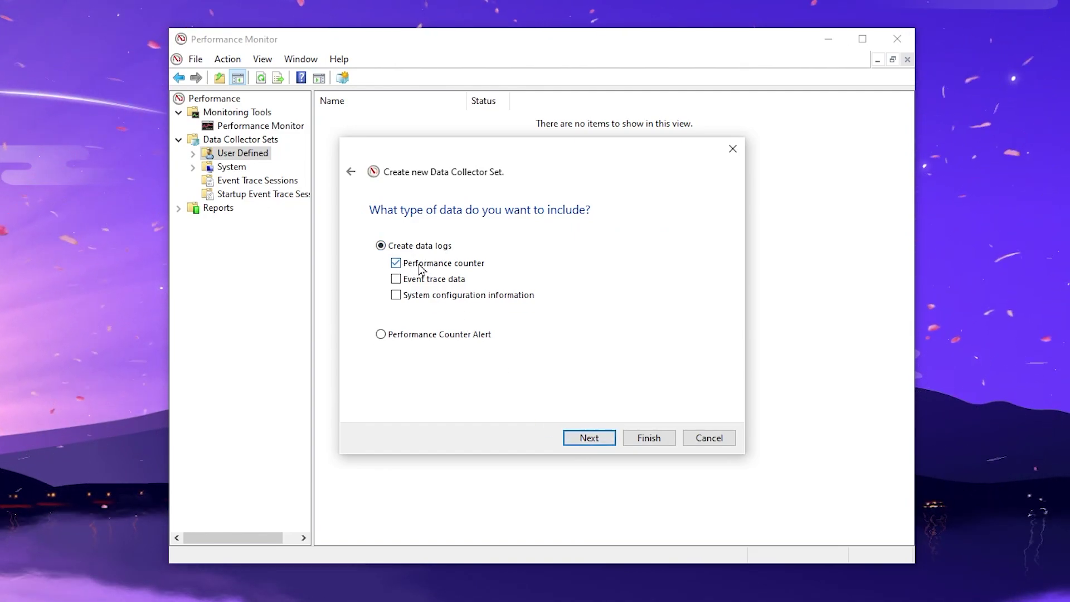
left_click(602, 440)
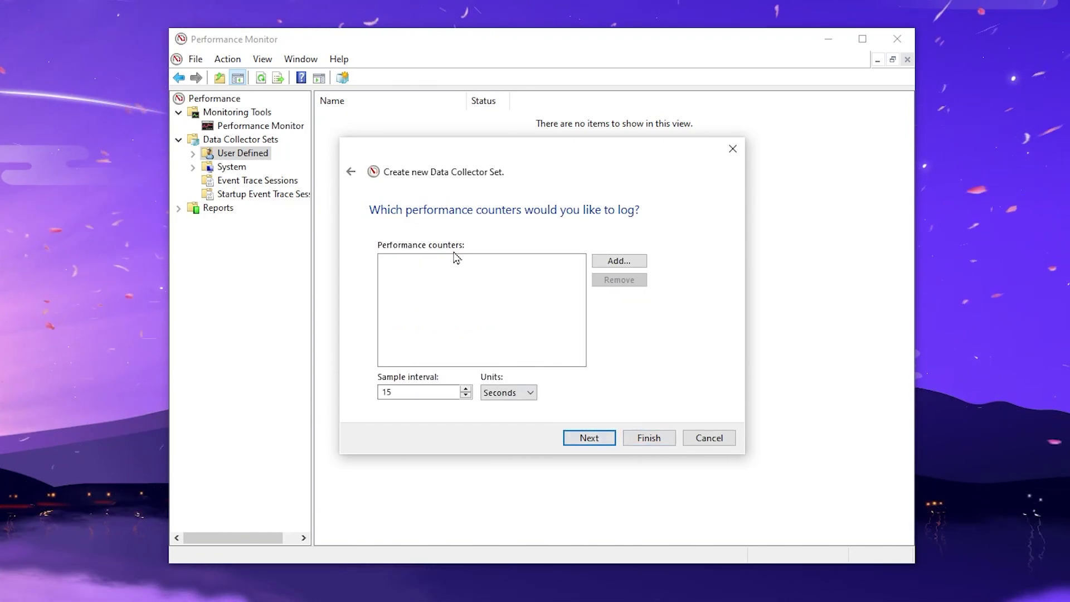
Add the Processor instance 15 and Process _Total counters to the set
left_click(625, 260)
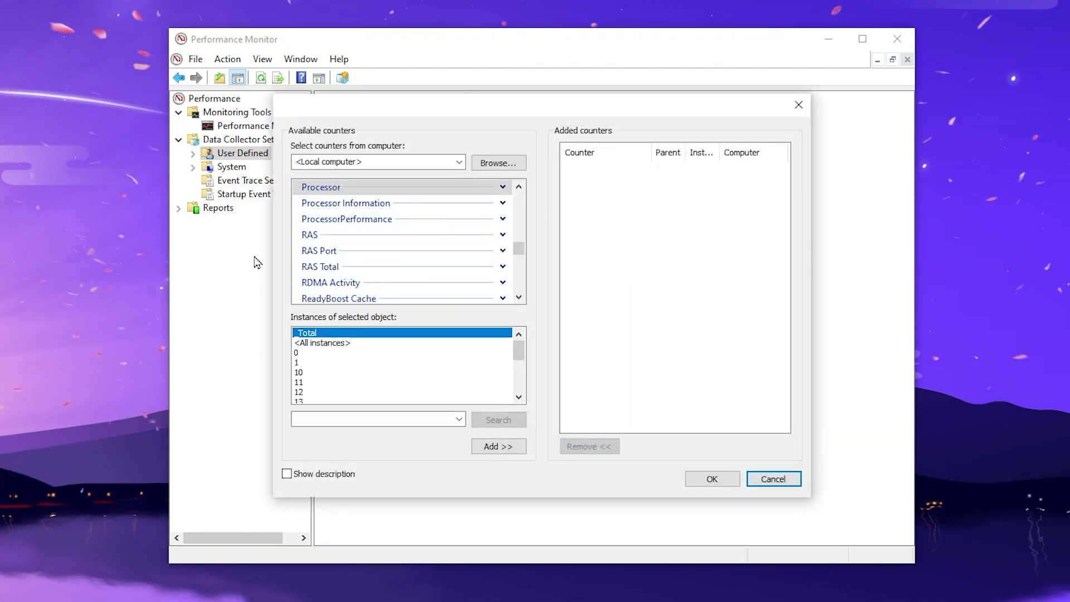
scroll(425, 242, "down", 2)
scroll(425, 239, "up", 2)
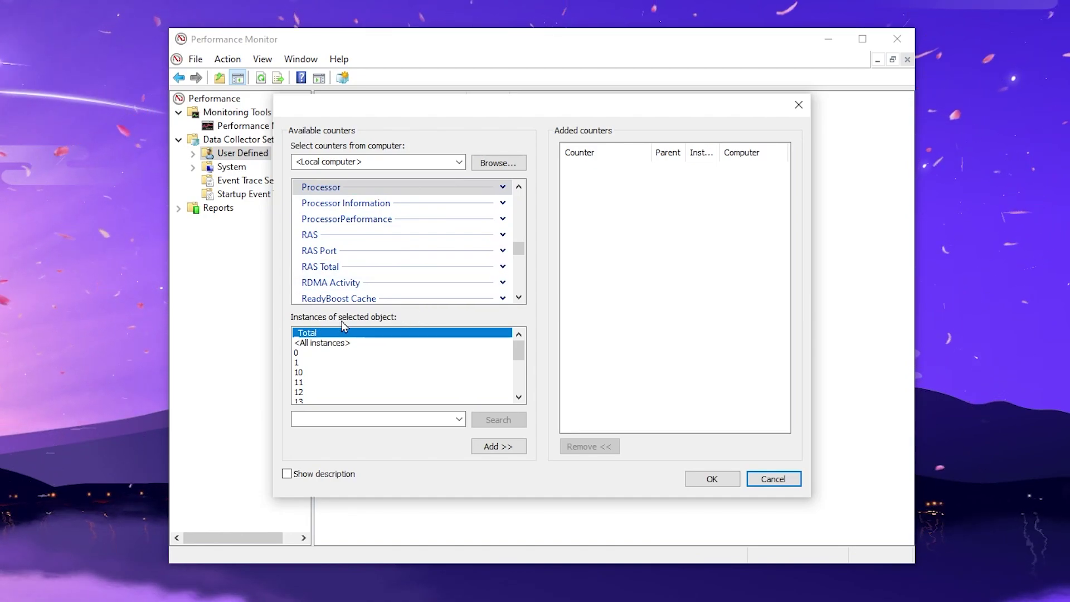
scroll(370, 356, "down", 2)
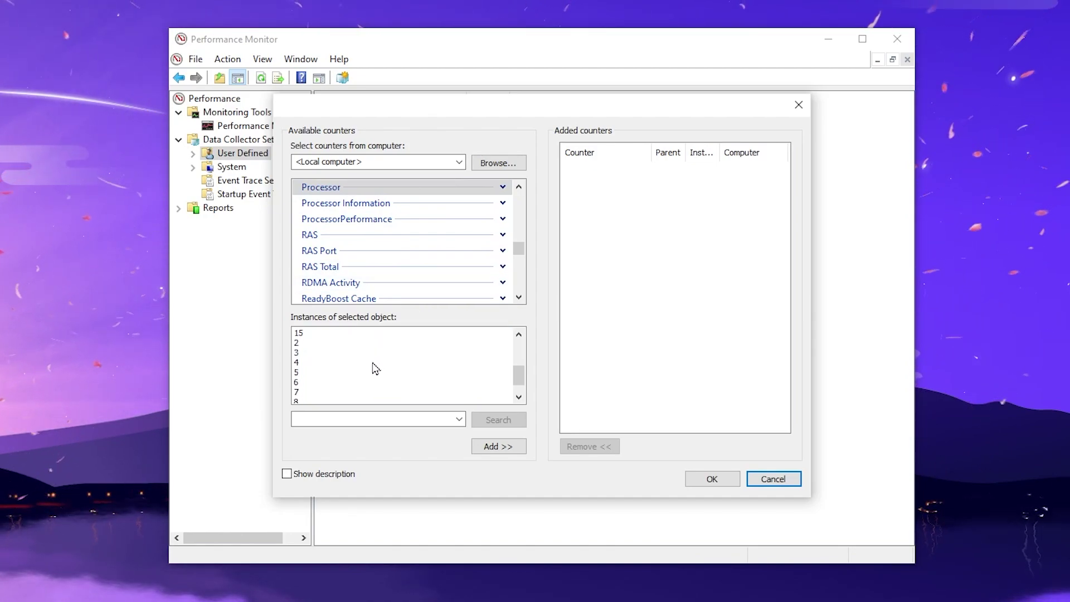
scroll(374, 368, "down", 2)
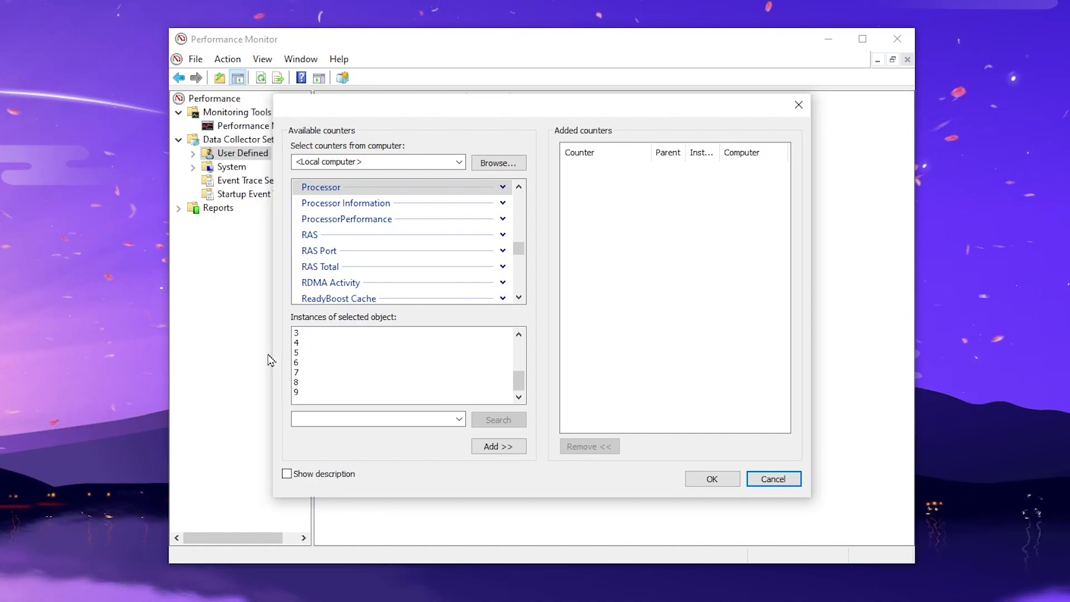
scroll(321, 371, "up", 2)
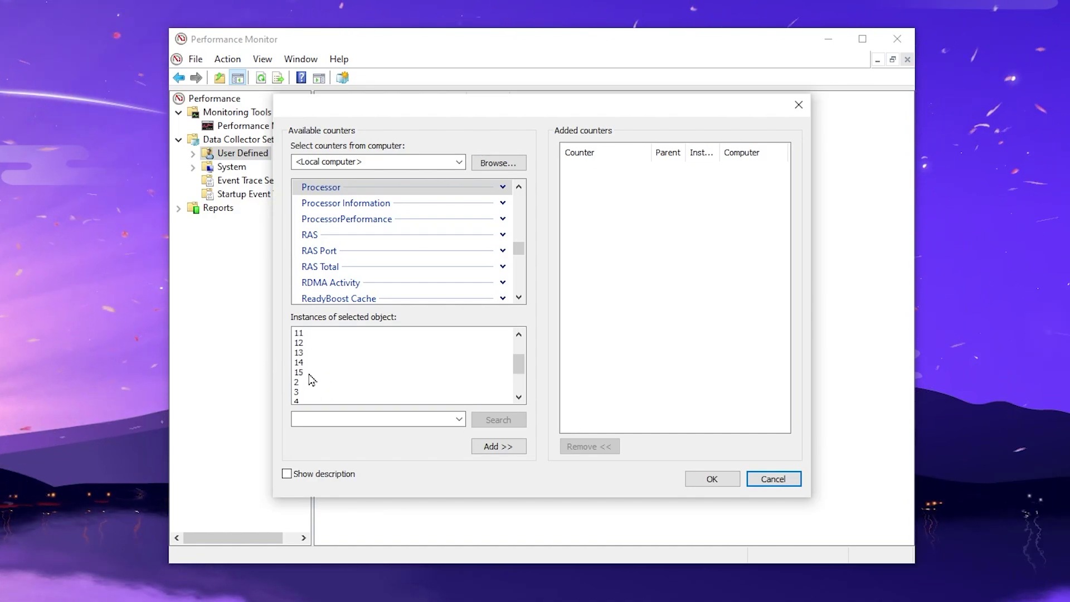
left_click(311, 372)
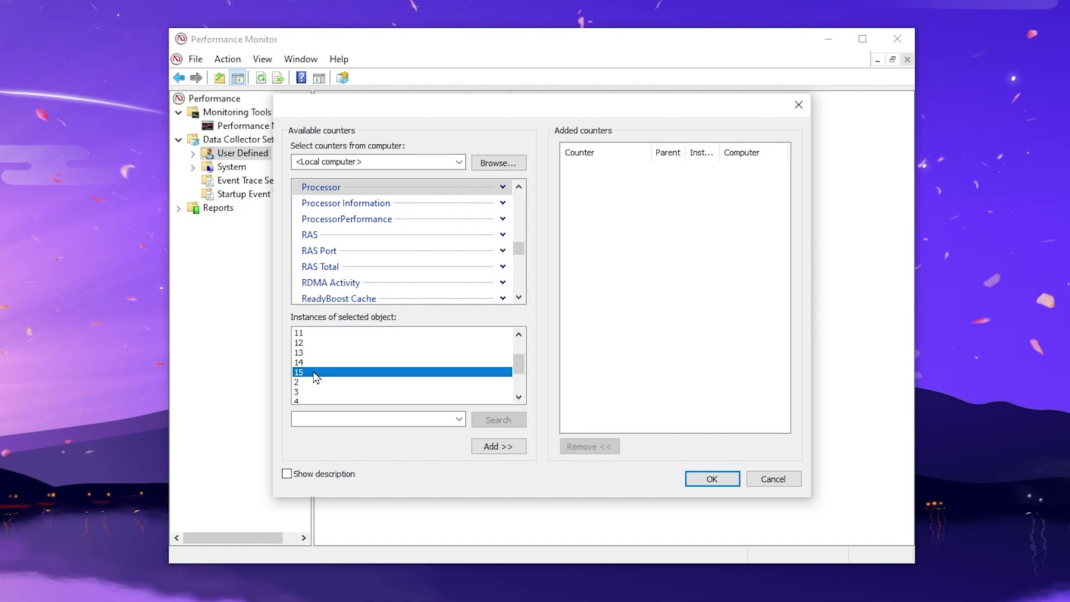
left_click(499, 446)
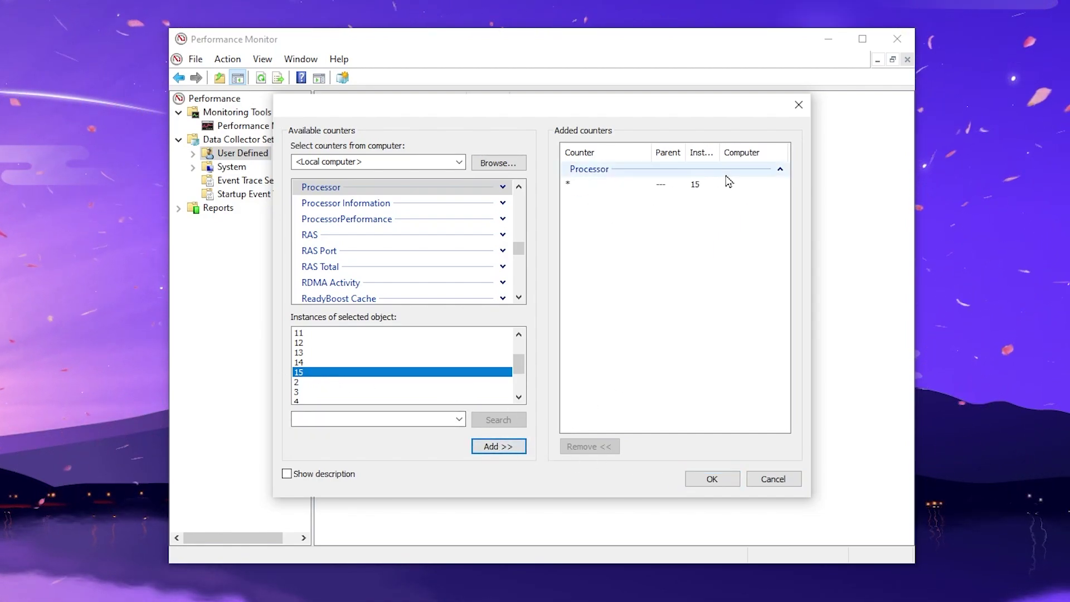
scroll(499, 267, "up", 1)
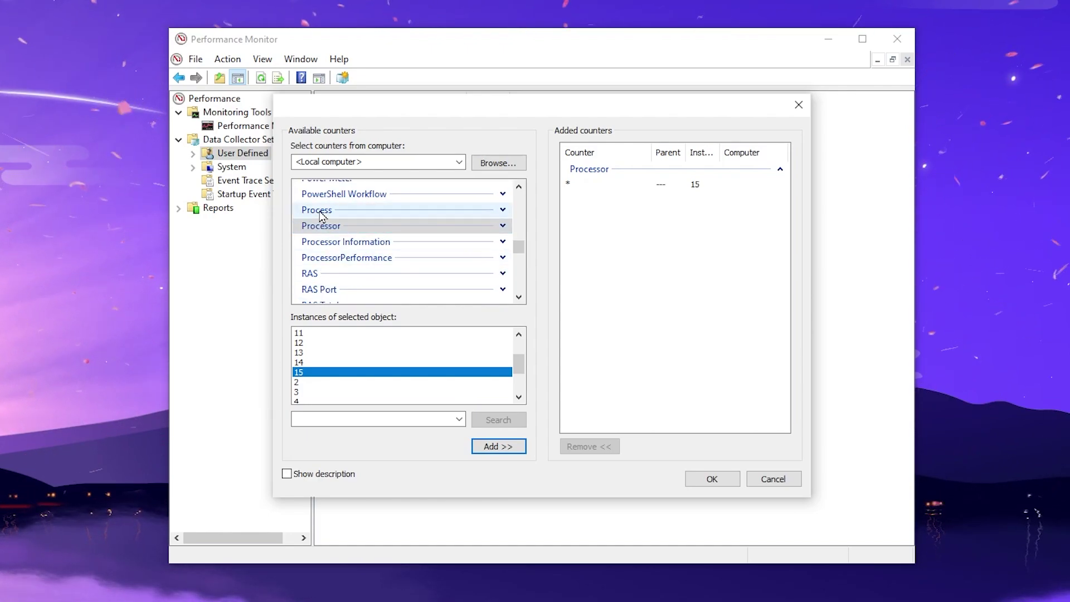
left_click(478, 209)
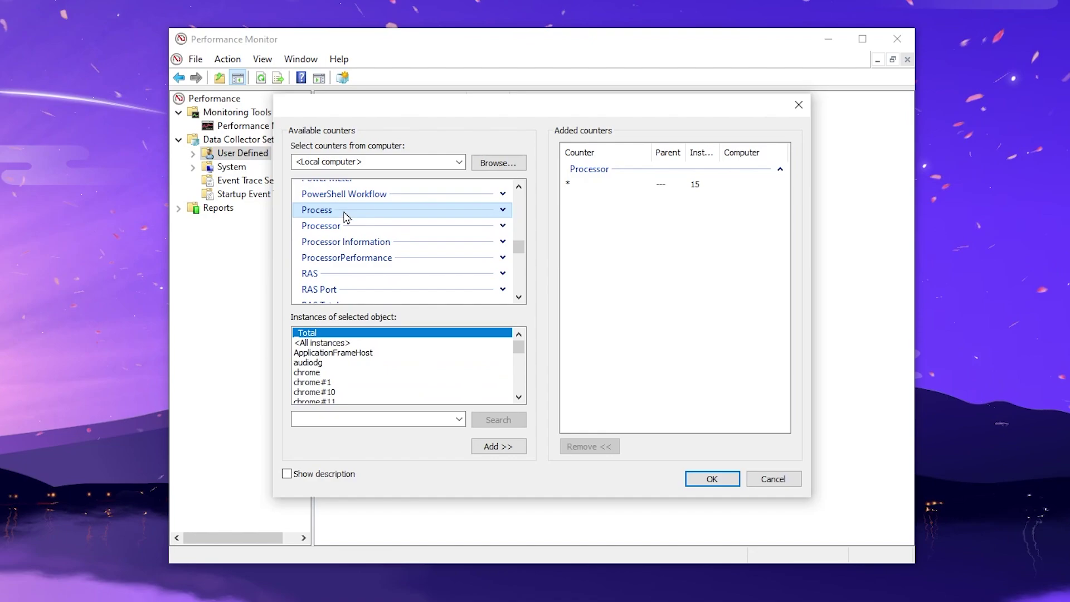
left_click(518, 446)
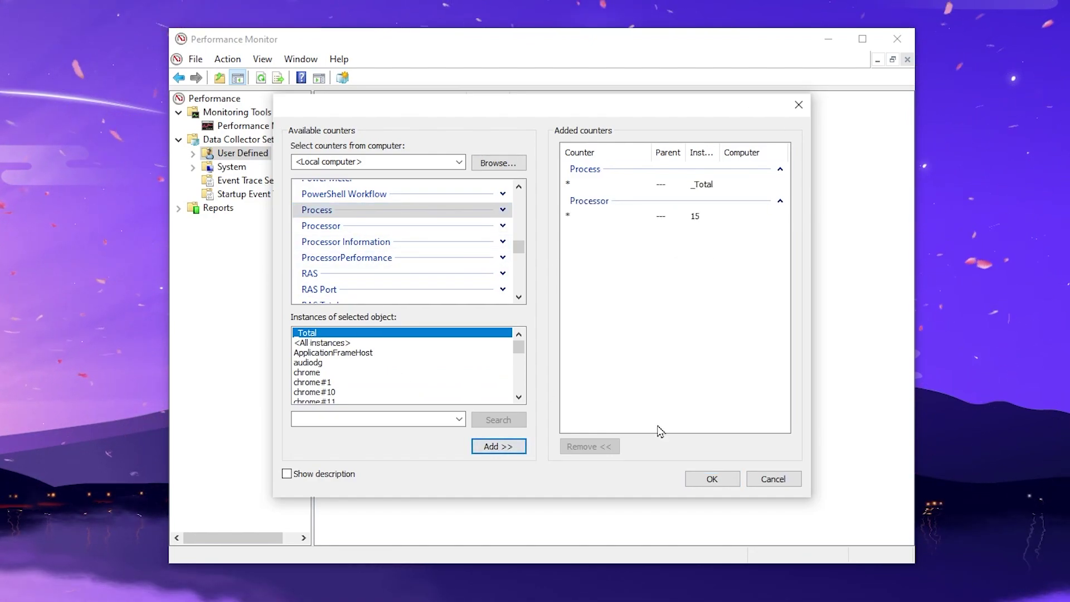
Confirm the counters, finish the FPS BOOST set and close Performance Monitor
left_click(711, 479)
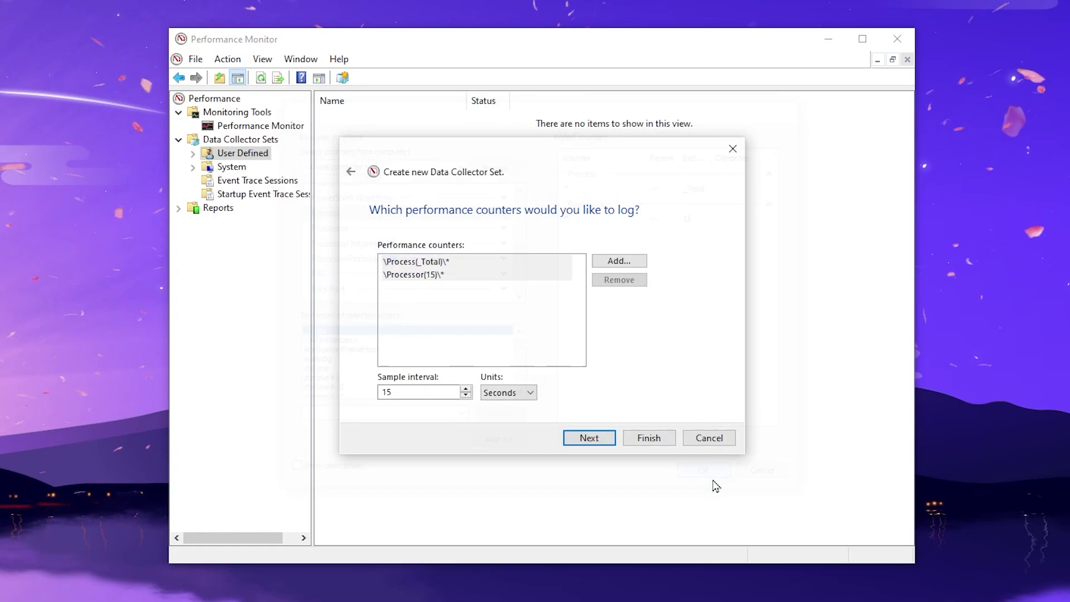
left_click(650, 439)
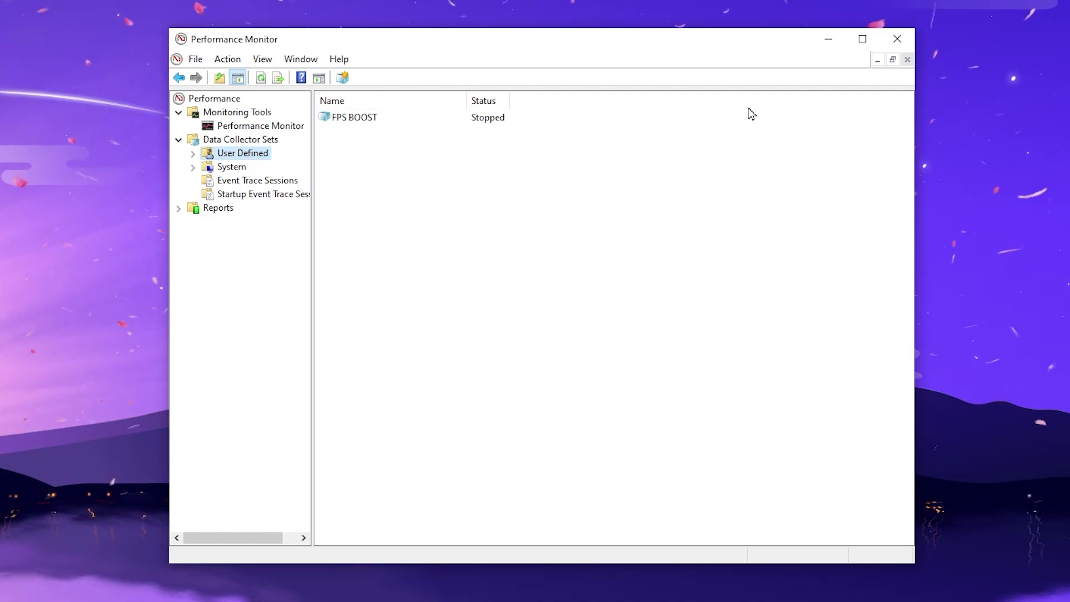
left_click(897, 39)
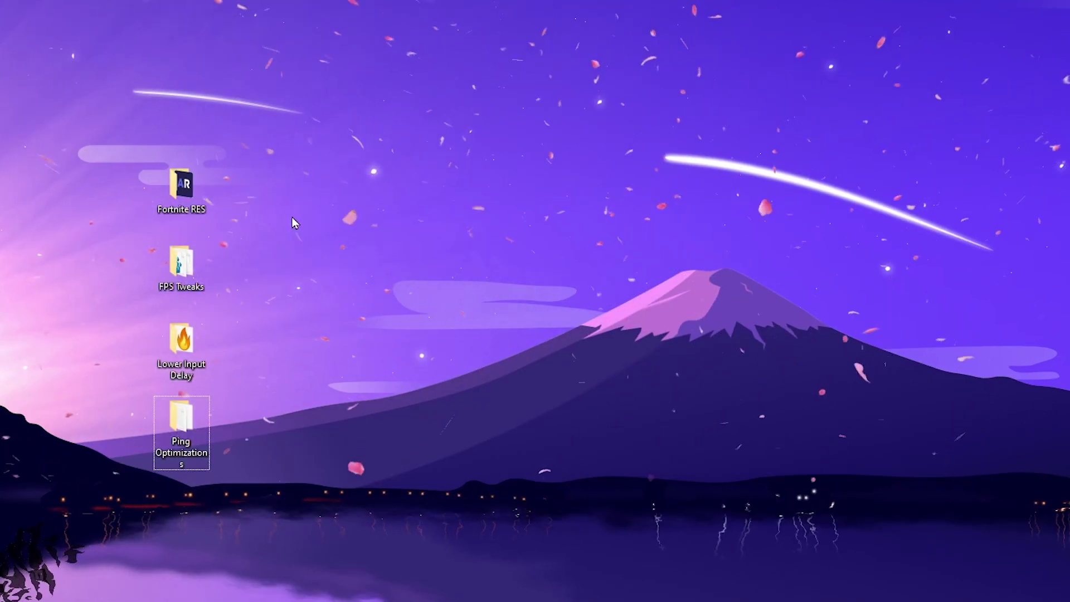
Open the Fortnite RES desktop folder and launch the alphares resolution tool
double_click(185, 186)
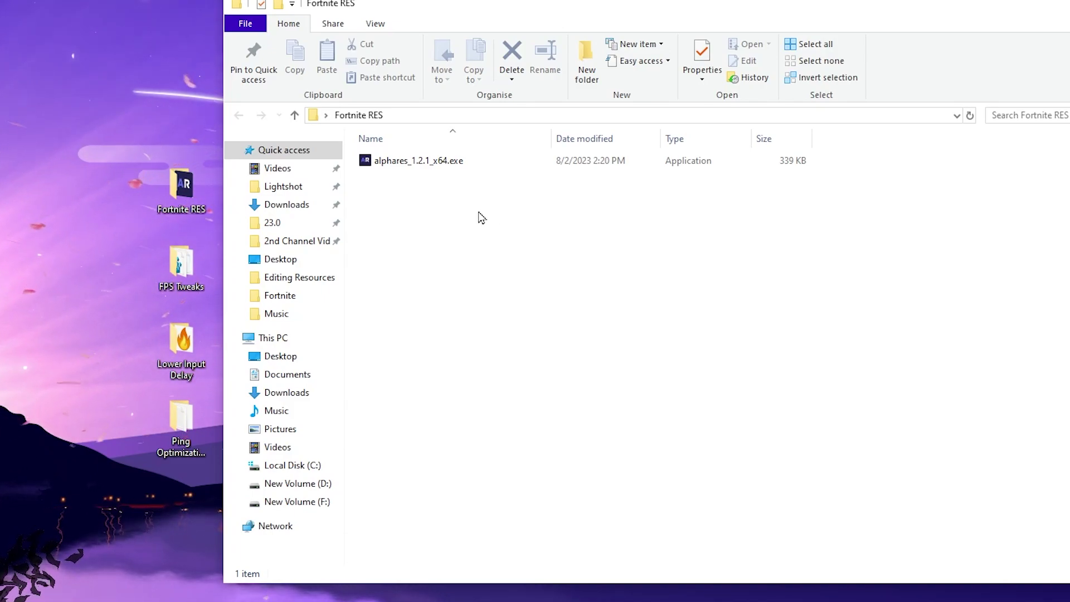
double_click(405, 162)
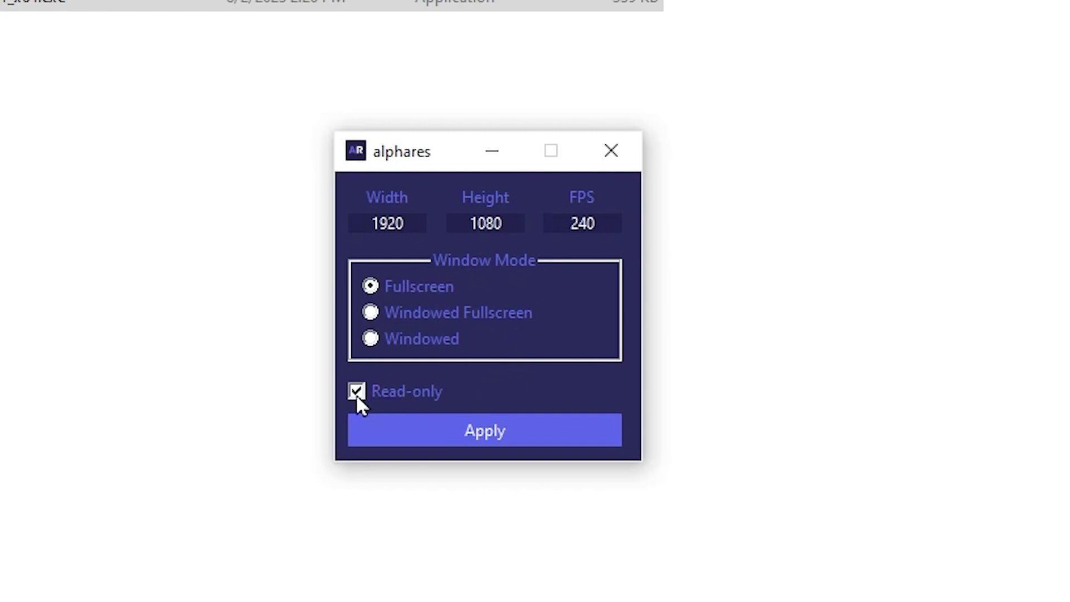
Apply 1920×1080 at 240 FPS fullscreen in alphares and dismiss the saved confirmation
left_click(516, 437)
left_click(580, 374)
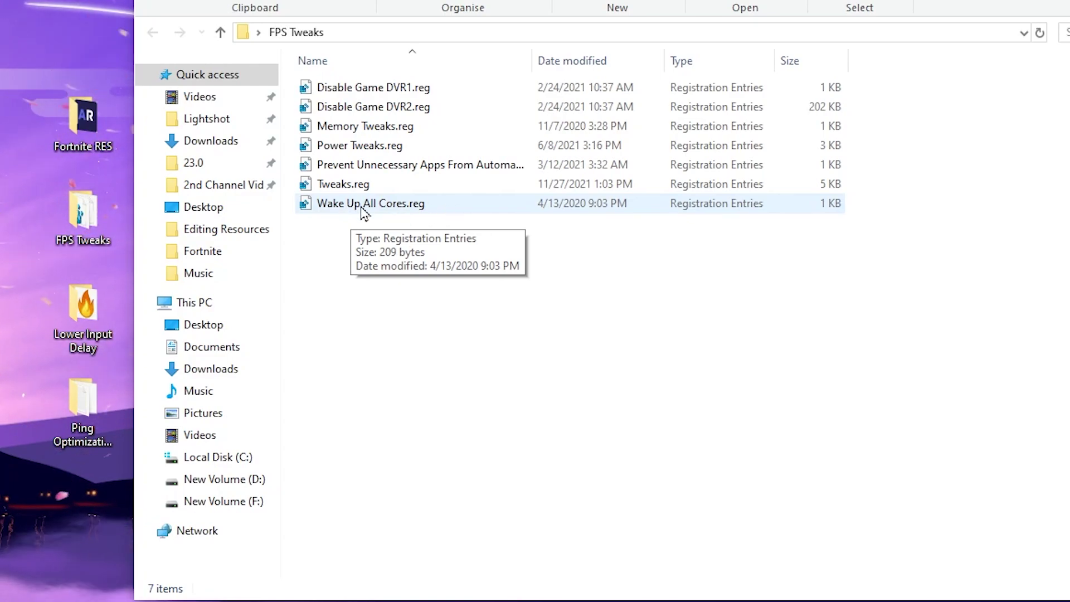
Merge Disable Game DVR1.reg into the registry
left_click_drag(361, 246, 652, 87)
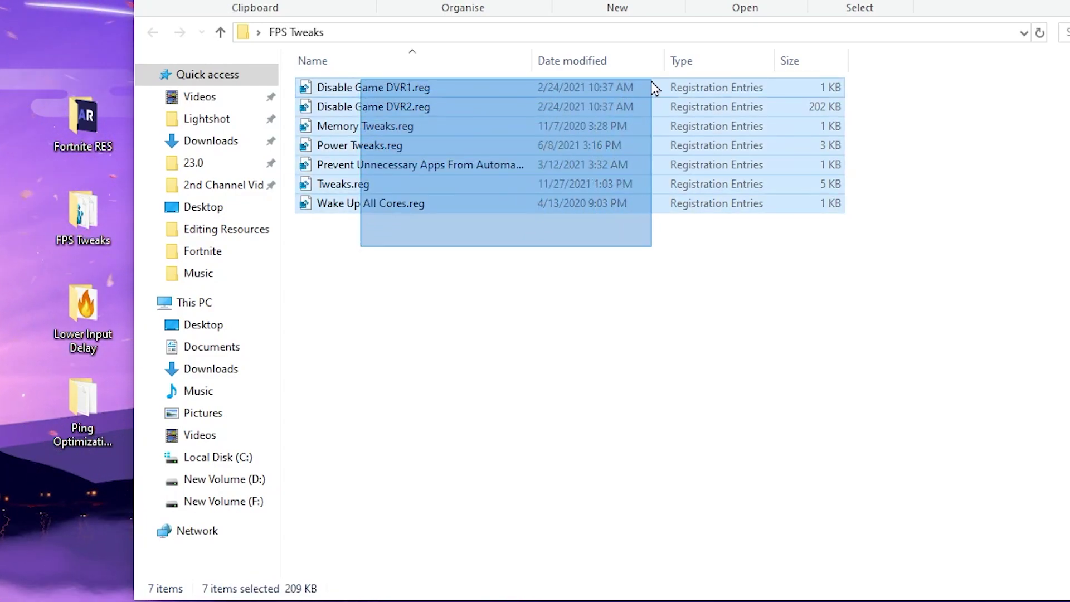
left_click(435, 322)
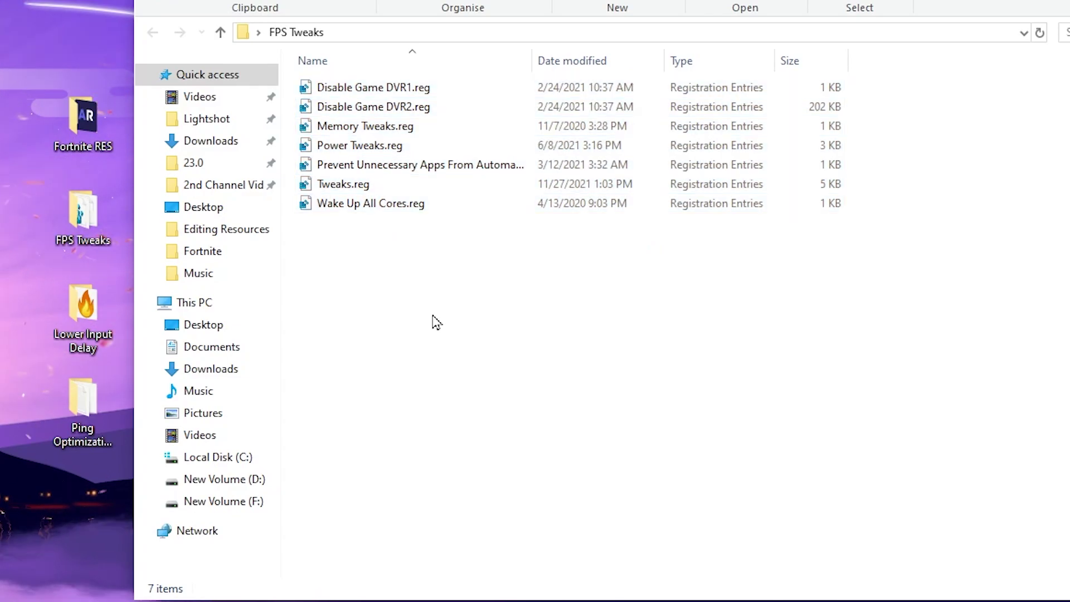
double_click(356, 88)
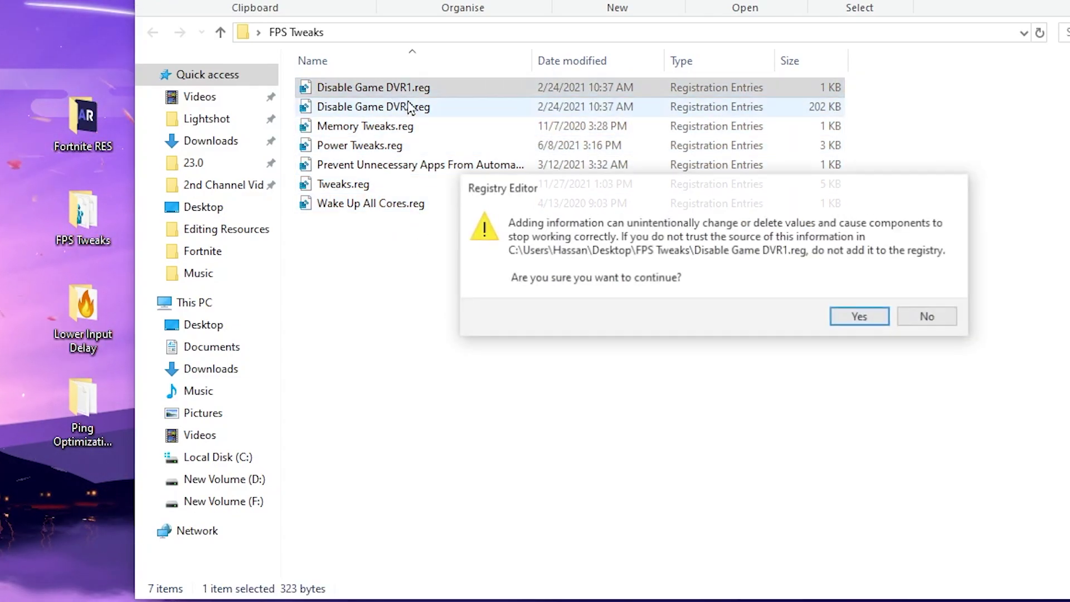
left_click(857, 318)
left_click(930, 297)
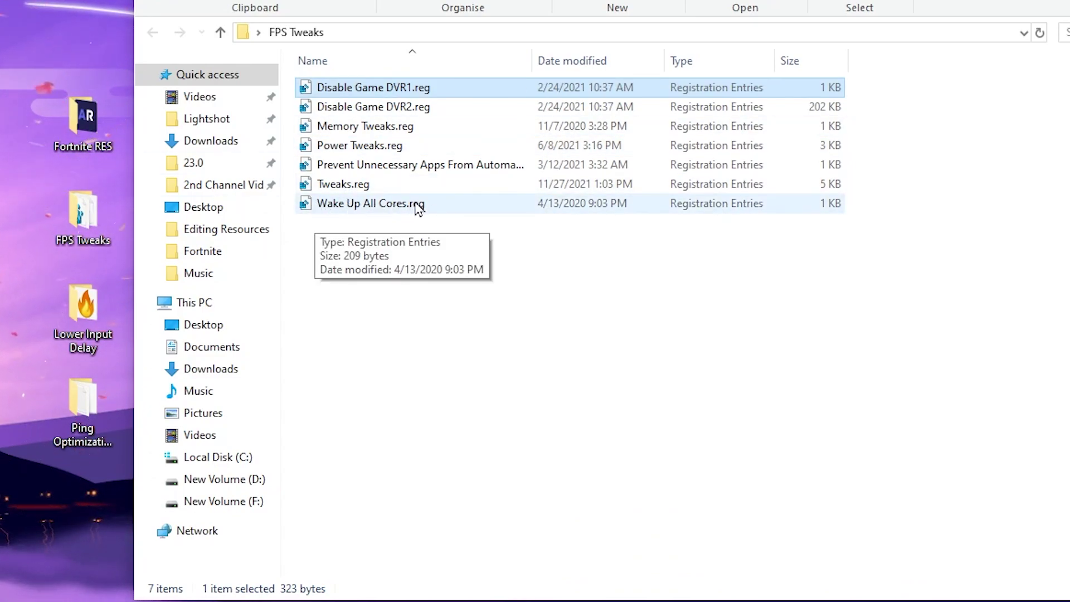
Merge Wake Up All Cores.reg into the registry
double_click(417, 209)
left_click(871, 323)
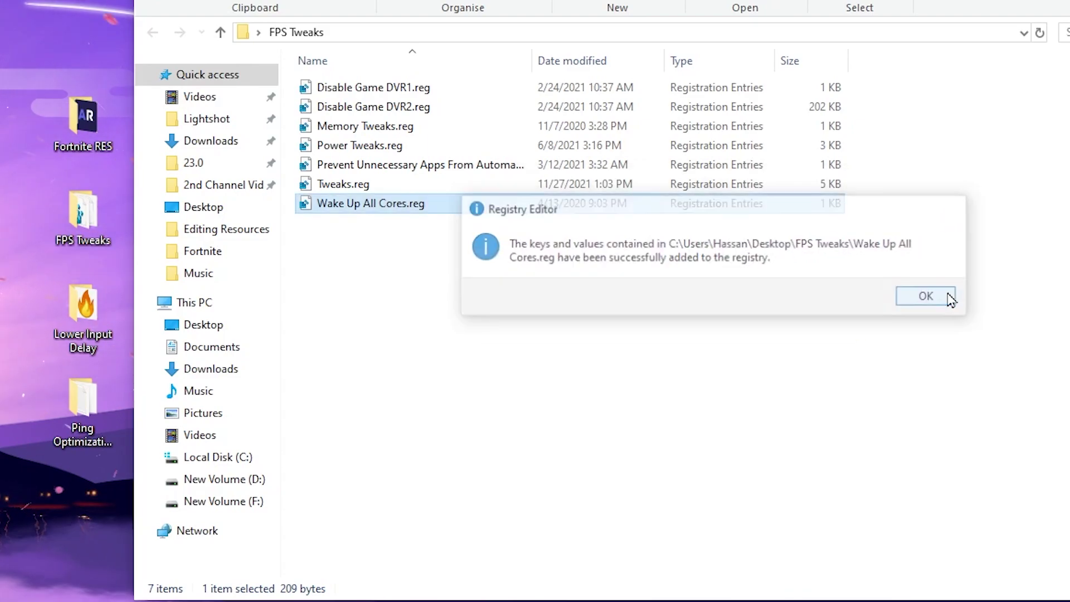
left_click(925, 296)
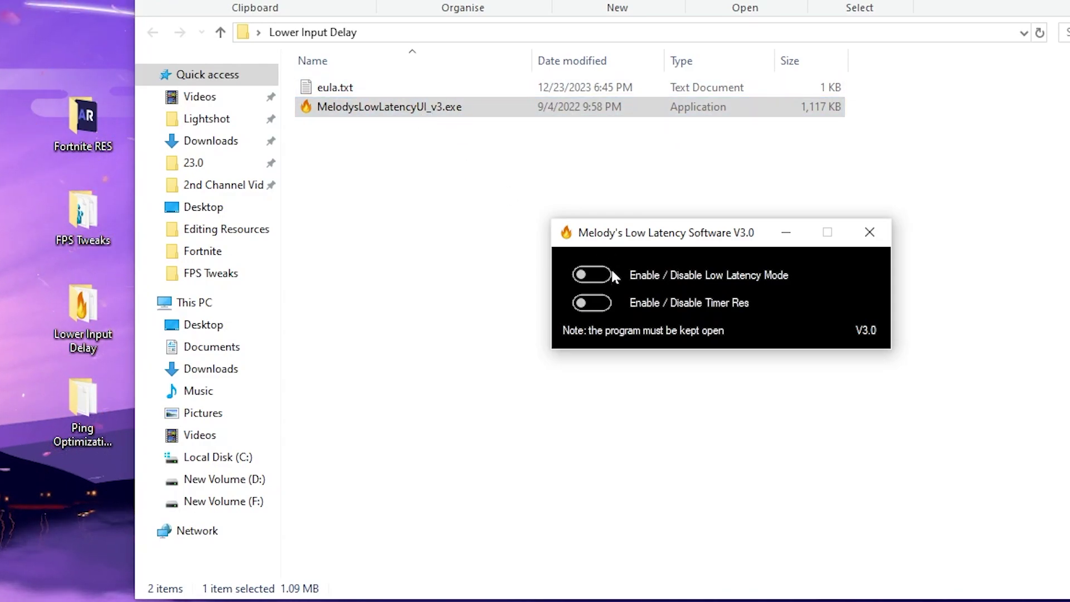
Switch on Low Latency Mode and Timer Res, then minimize the low-latency window
left_click(590, 275)
left_click(592, 303)
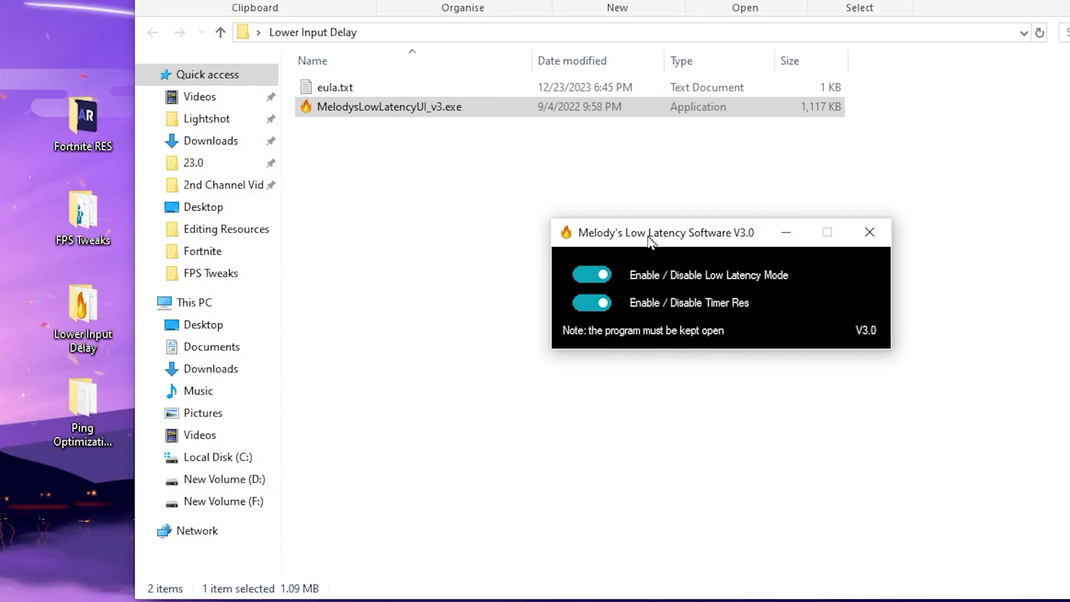
left_click(785, 238)
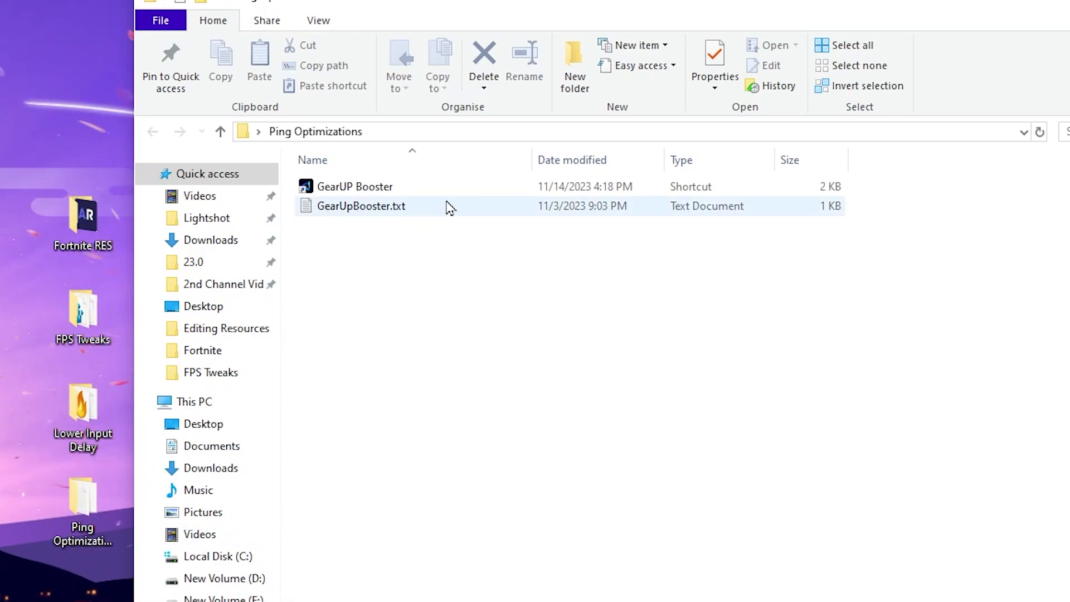
Copy the link from GearUpBooster.txt and download GearUP Booster for Windows
double_click(430, 208)
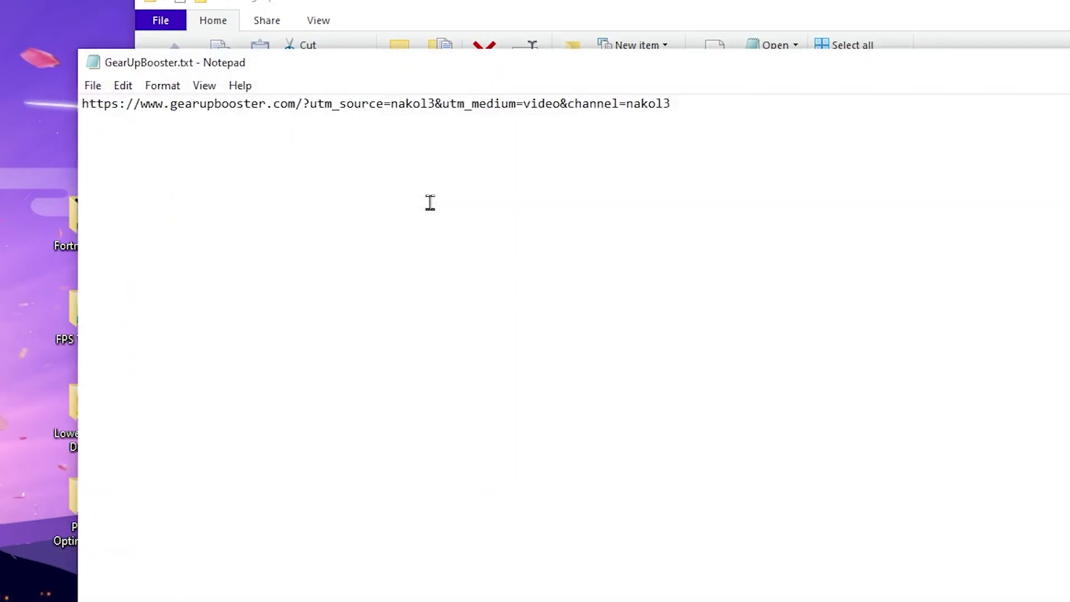
key("ctrl+a")
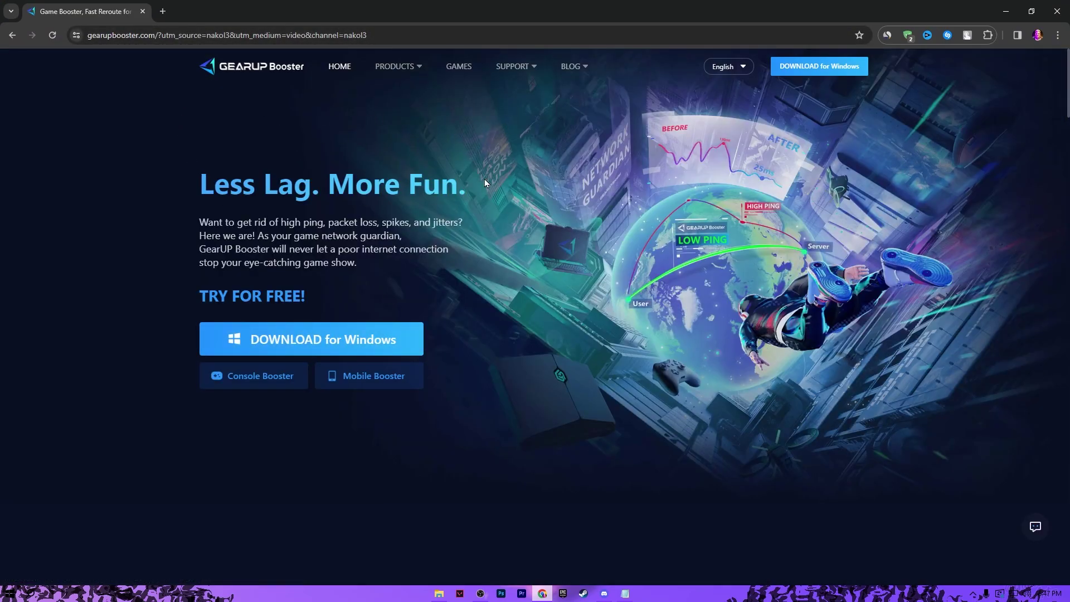
left_click(314, 341)
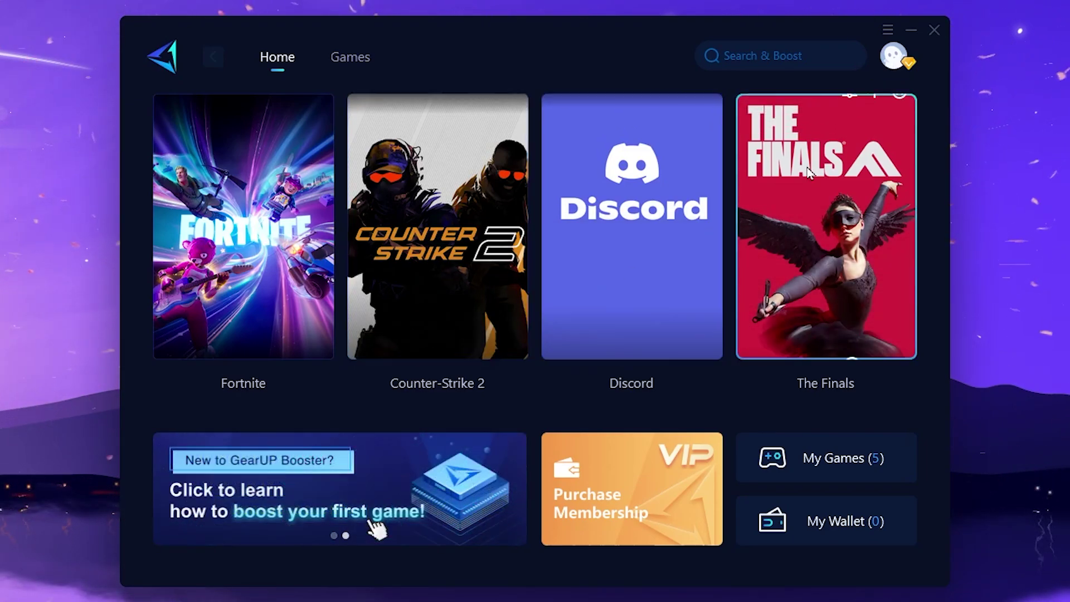
Check the profile and game catalogue, then boost Fortnite from the Home page
left_click(892, 59)
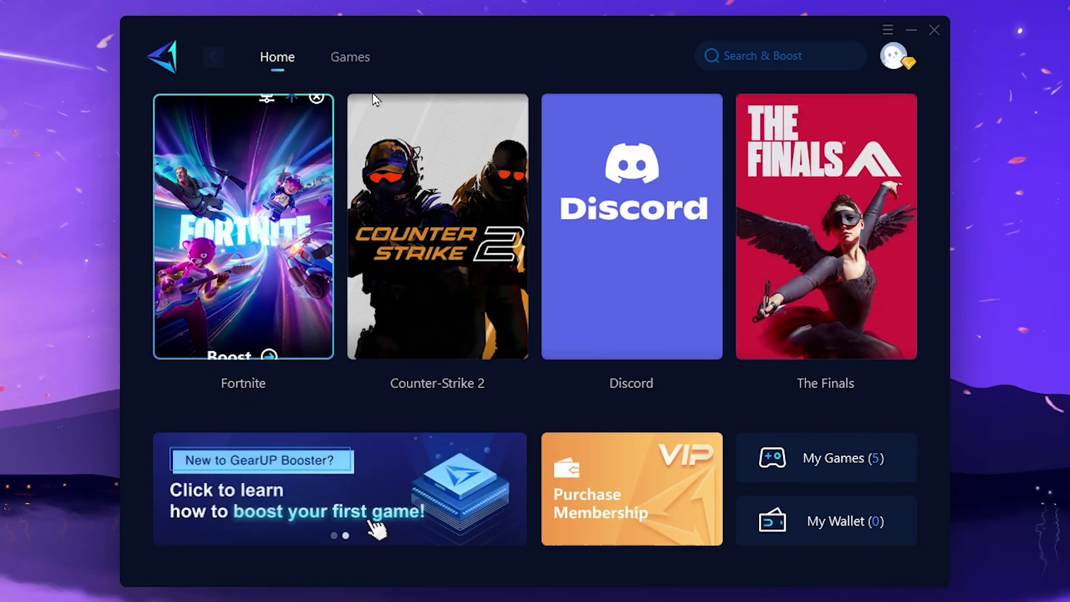
left_click(350, 60)
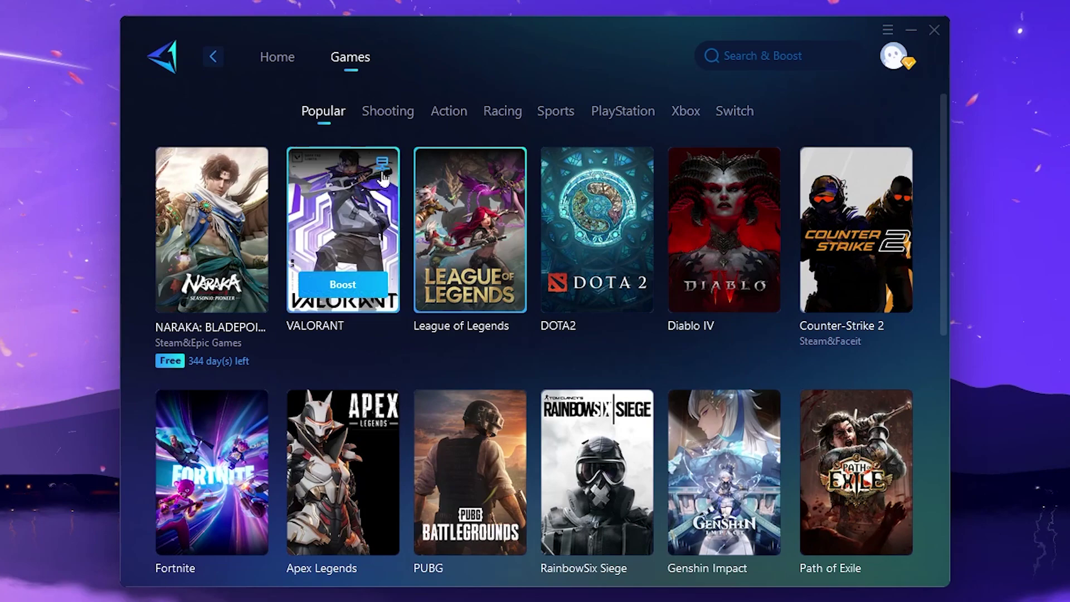
left_click(277, 59)
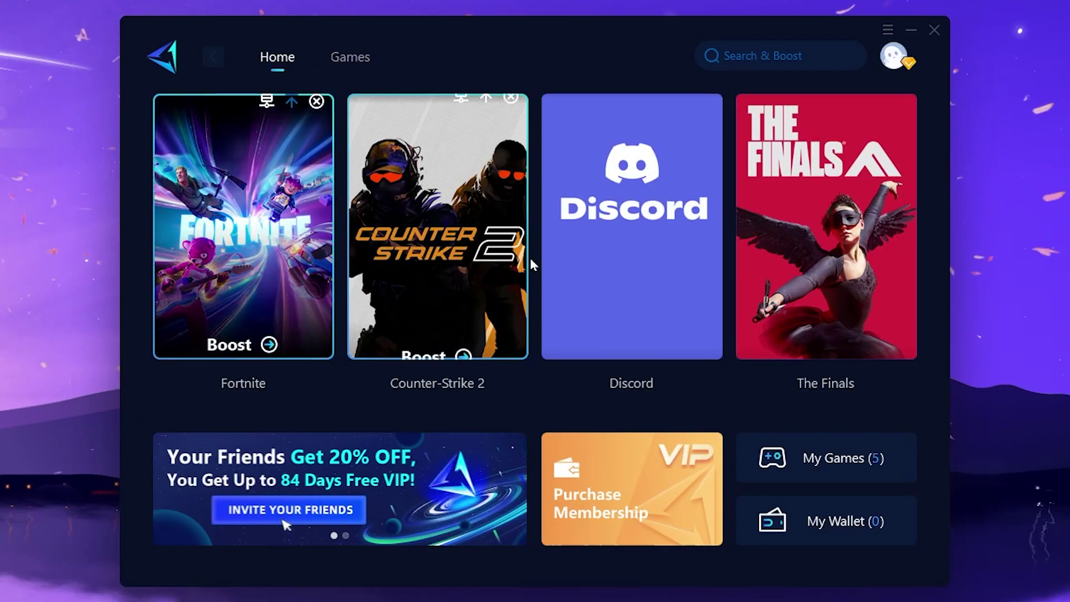
mouse_move(244, 226)
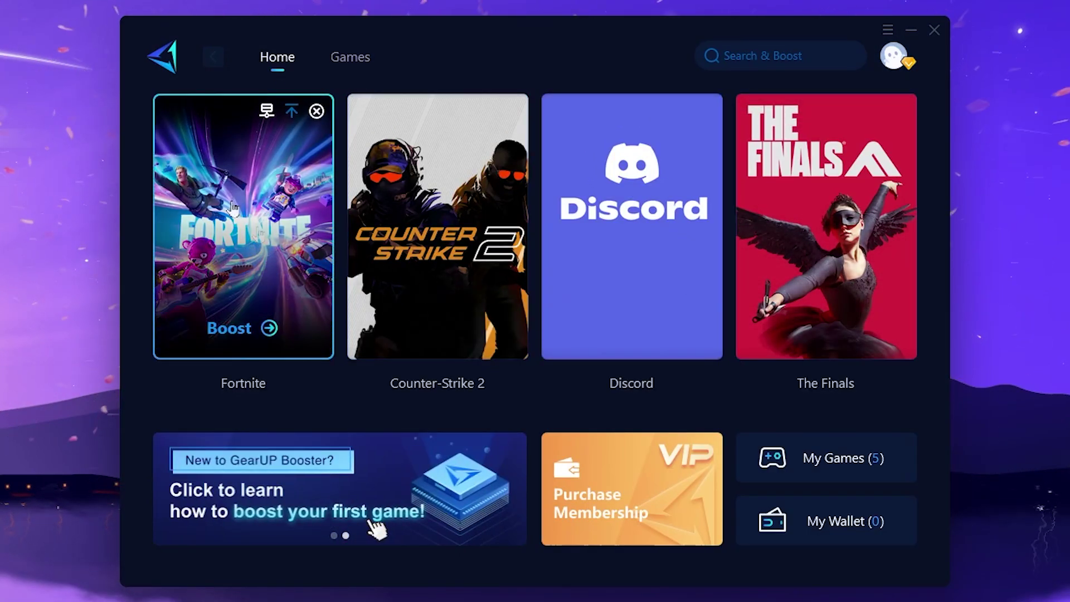
left_click(239, 331)
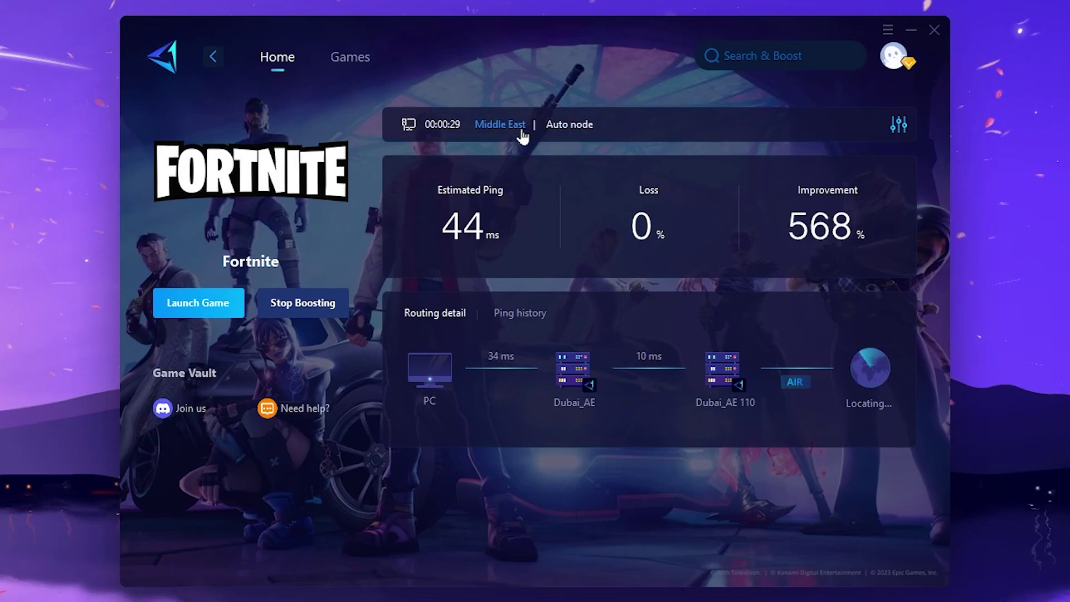
left_click(496, 132)
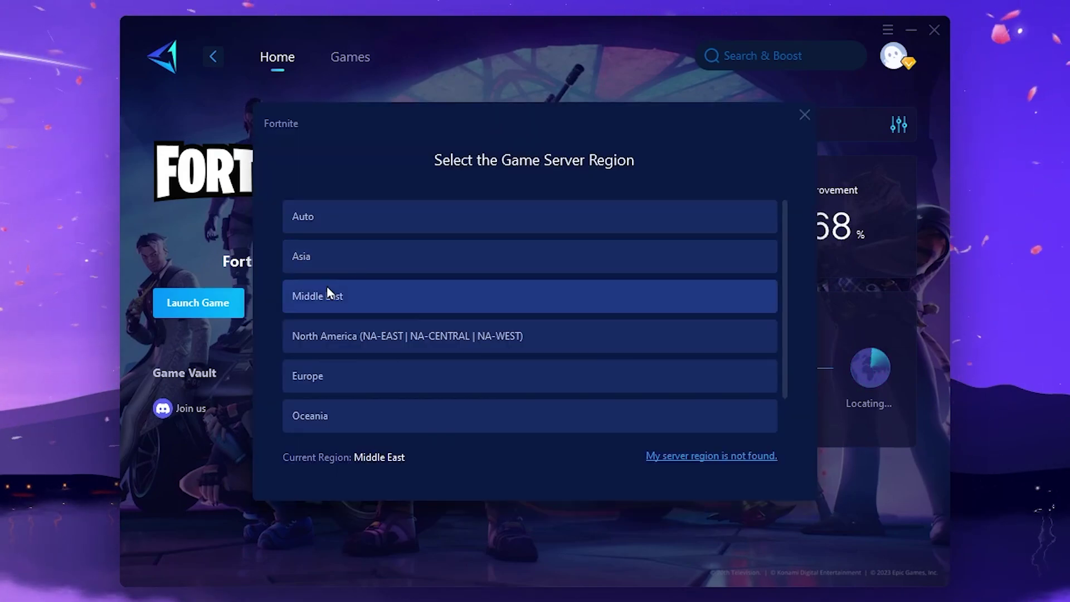
scroll(461, 246, "down", 1)
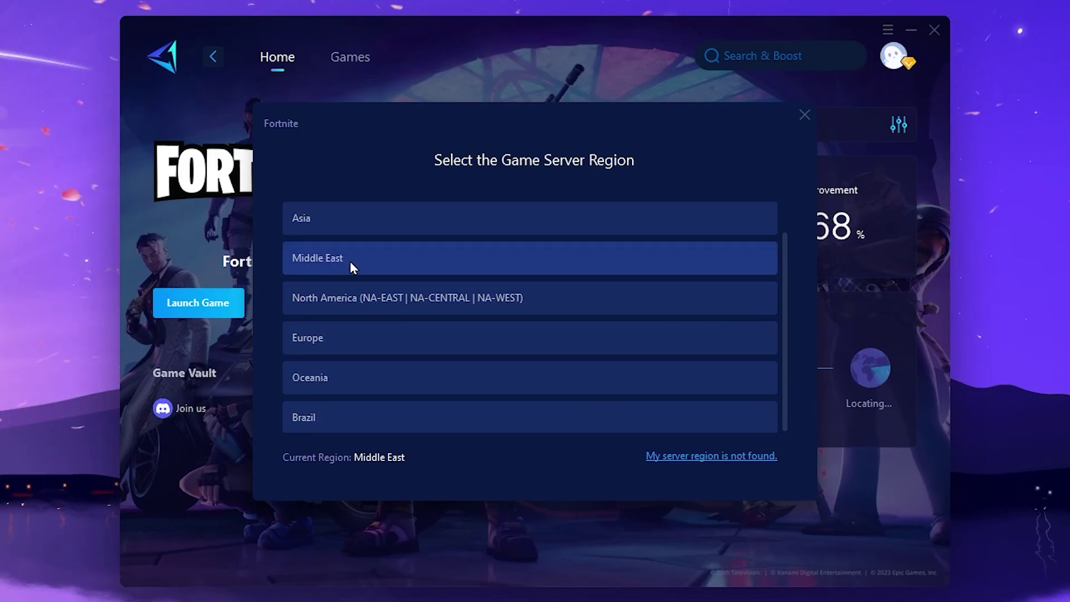
scroll(477, 265, "up", 1)
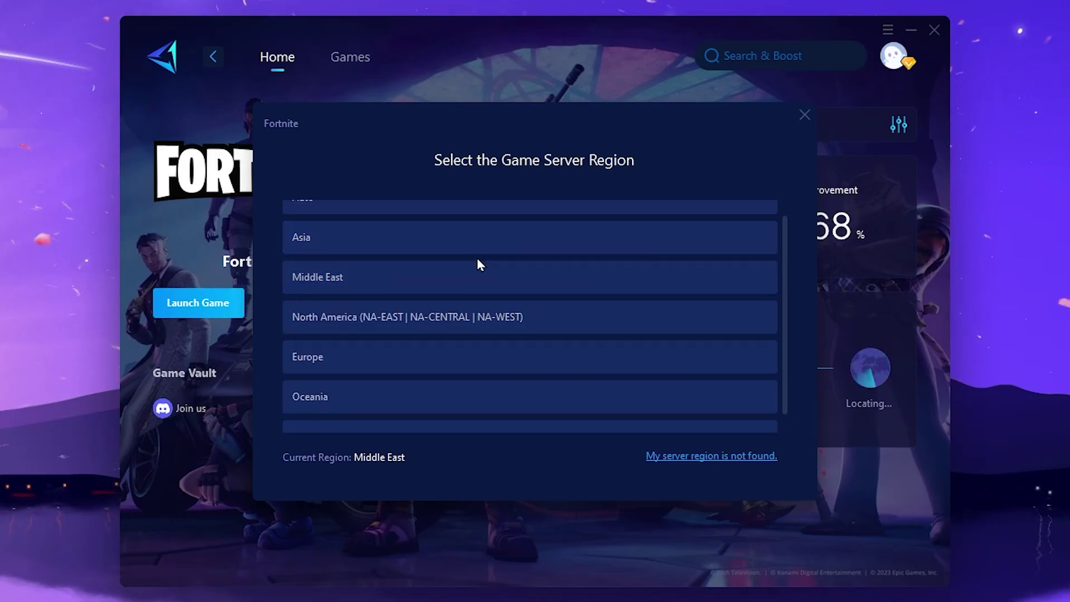
left_click(439, 79)
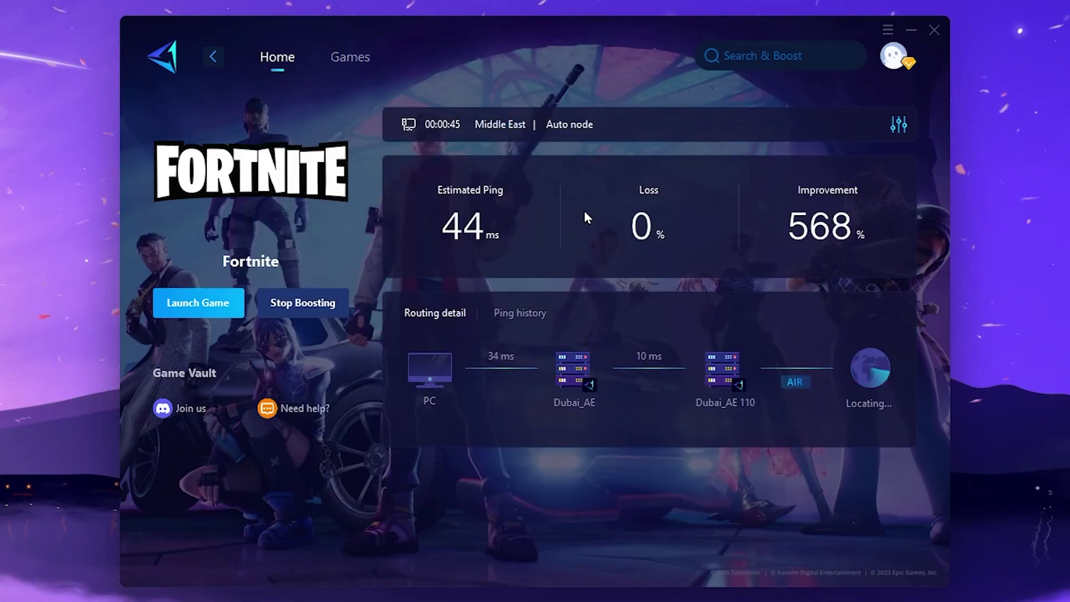